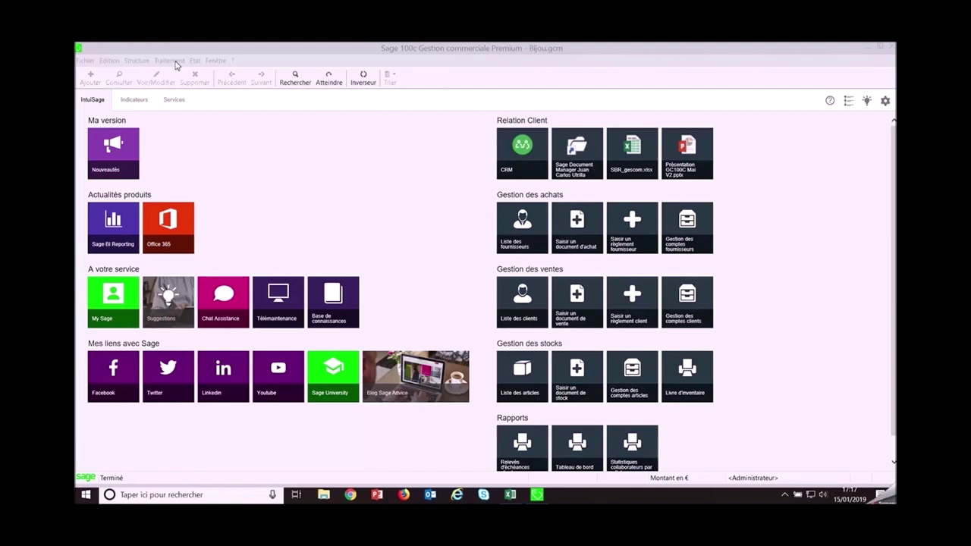
- Open the sales documents list and open invoice FA00017 in a maximized window
left_click(175, 63)
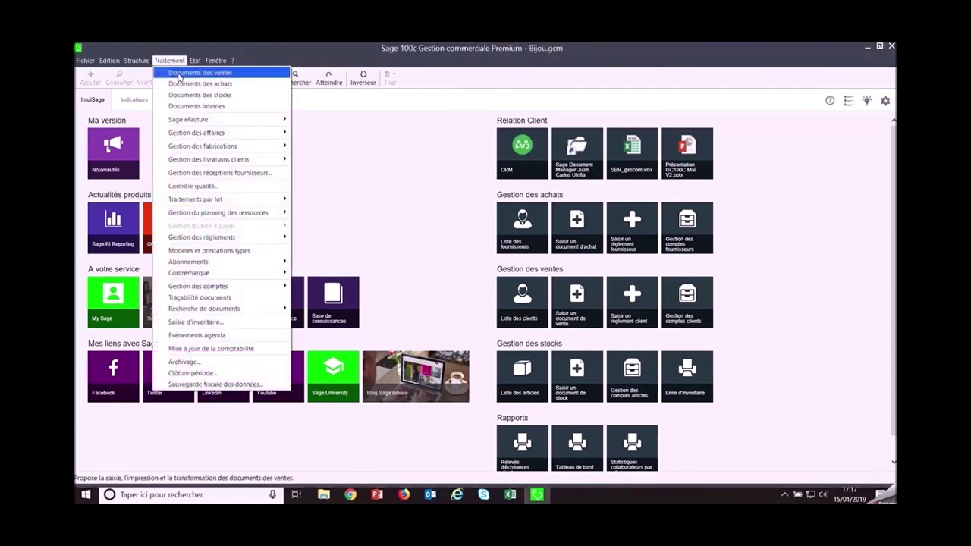
left_click(178, 73)
left_click(660, 104)
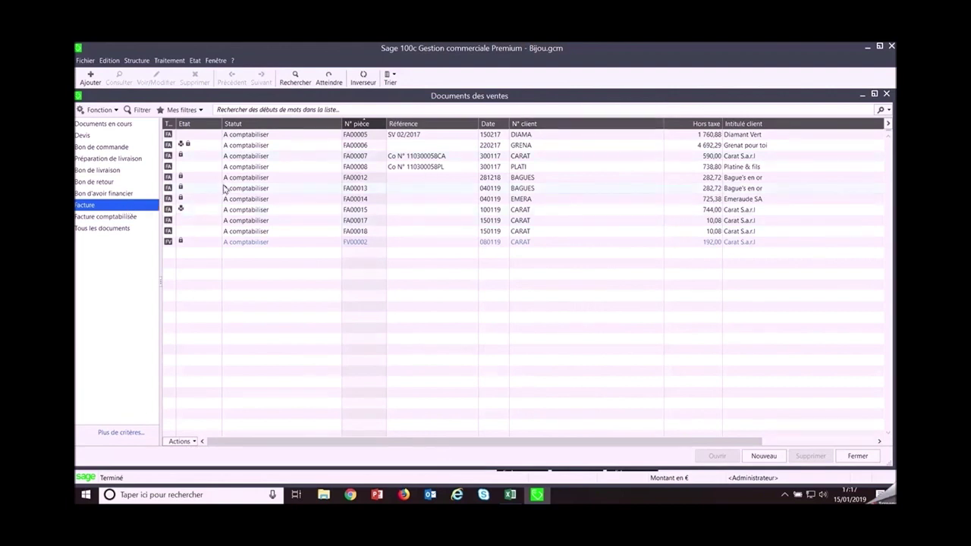
double_click(242, 220)
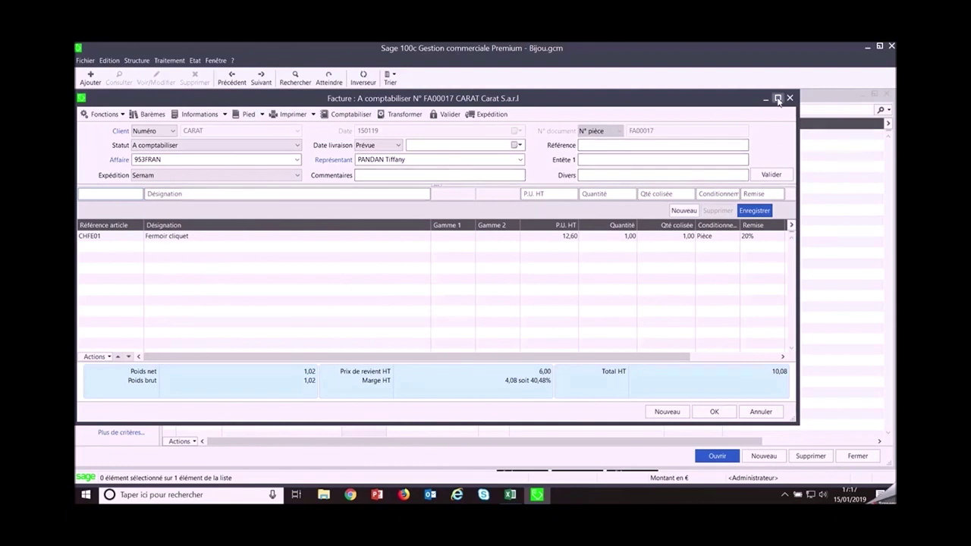
left_click(778, 98)
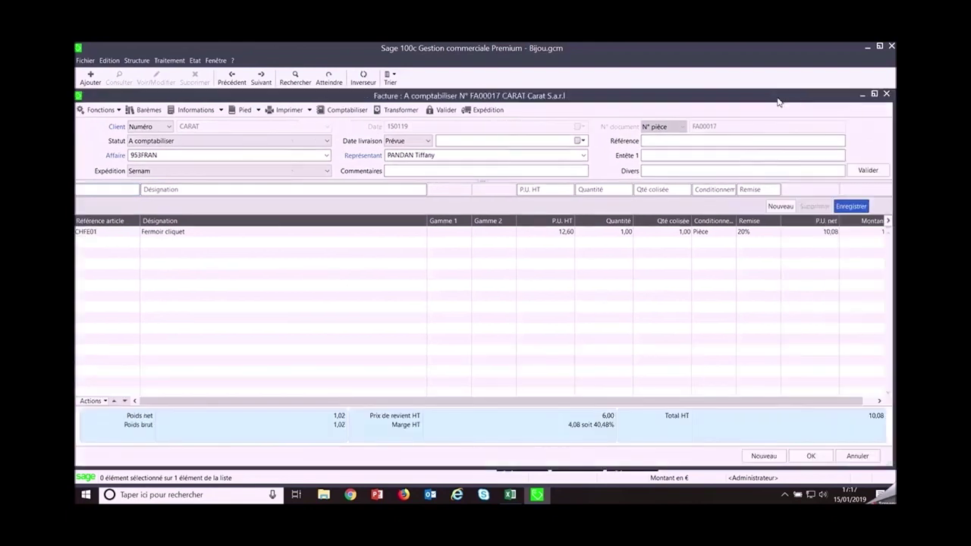
- Print invoice FA00017 without validating it, accepting the provisional mention and using the Facture client.bgc template with print preview
left_click(310, 111)
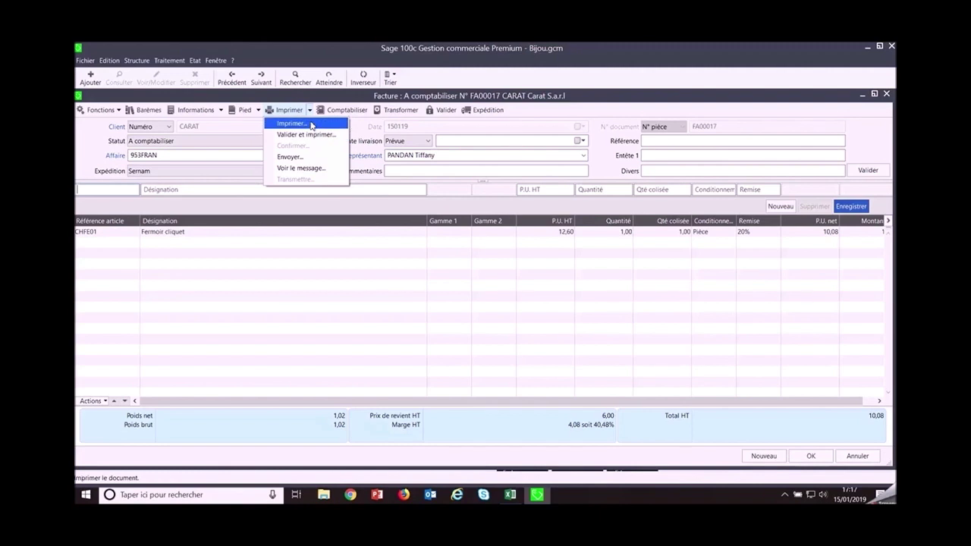
left_click(312, 124)
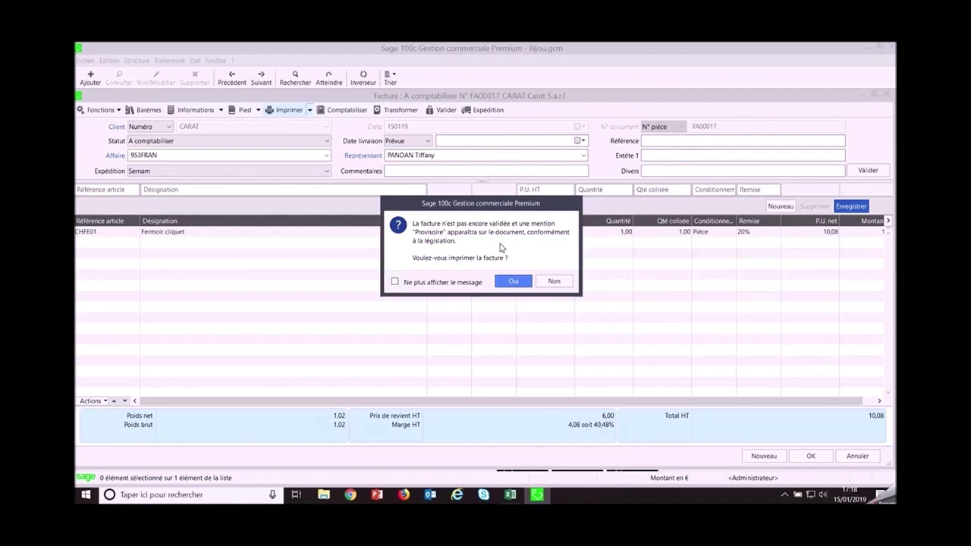
left_click(515, 282)
left_click(238, 194)
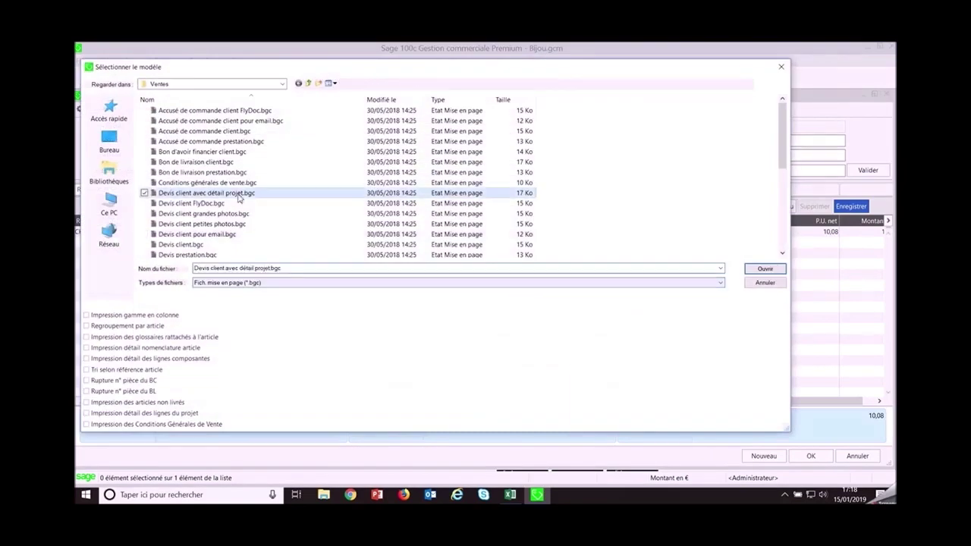
scroll(238, 194, "down", 5)
scroll(228, 212, "up", 2)
double_click(219, 237)
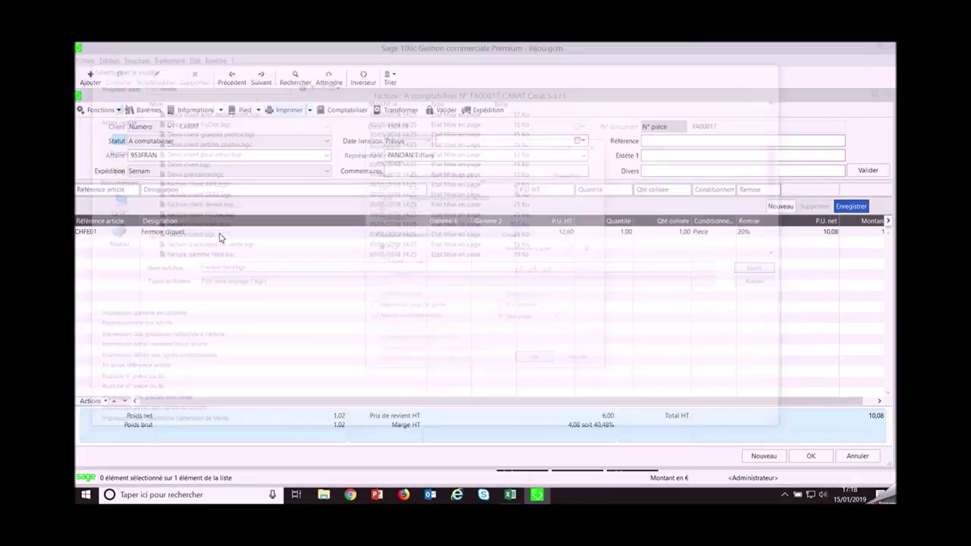
left_click(534, 361)
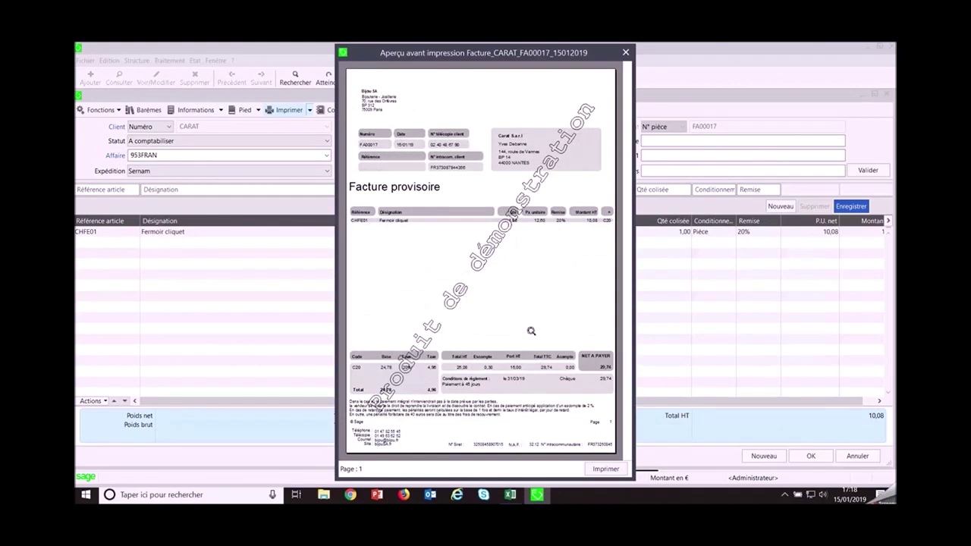
- Examine the title on the enlarged preview of invoice FA00017, and close the preview and the invoice
key("ctrl")
key("ctrl")
key("ctrl")
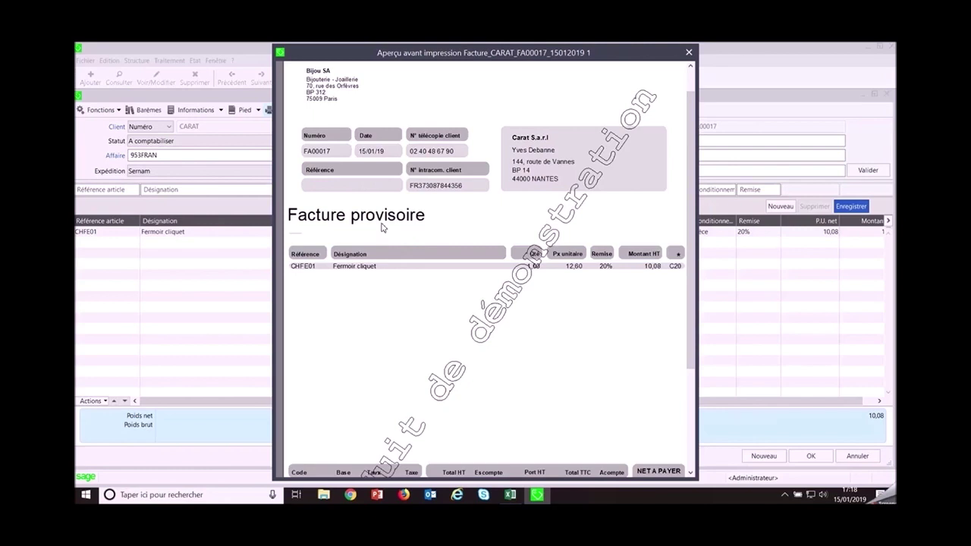
left_click(689, 52)
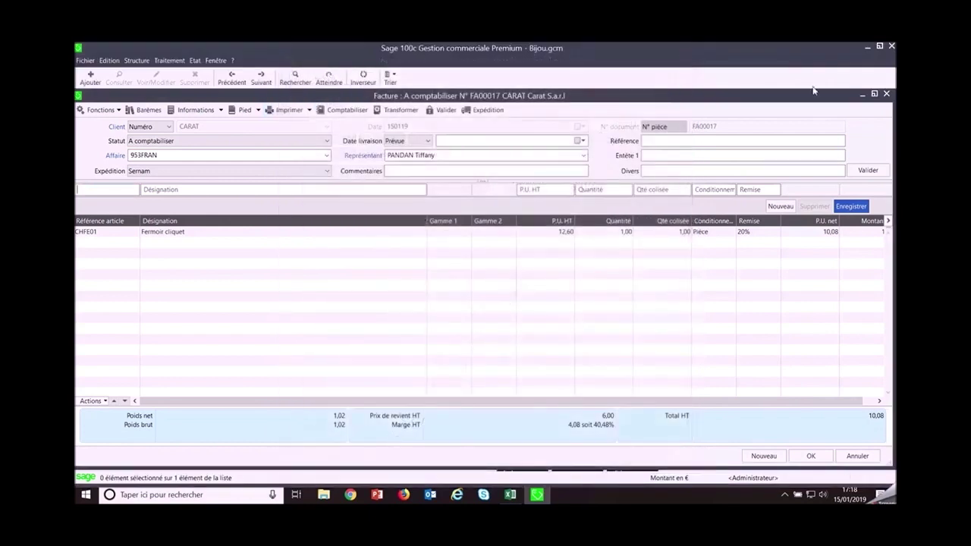
left_click(886, 93)
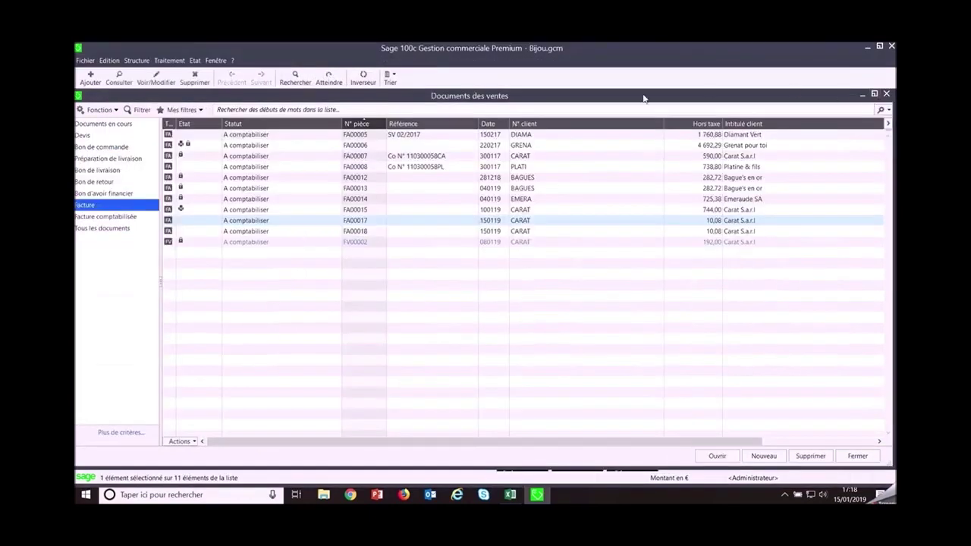
- Validate and print invoice FA00017 from the list with an invoice template and print preview, and close the preview and the sales documents
right_click(291, 226)
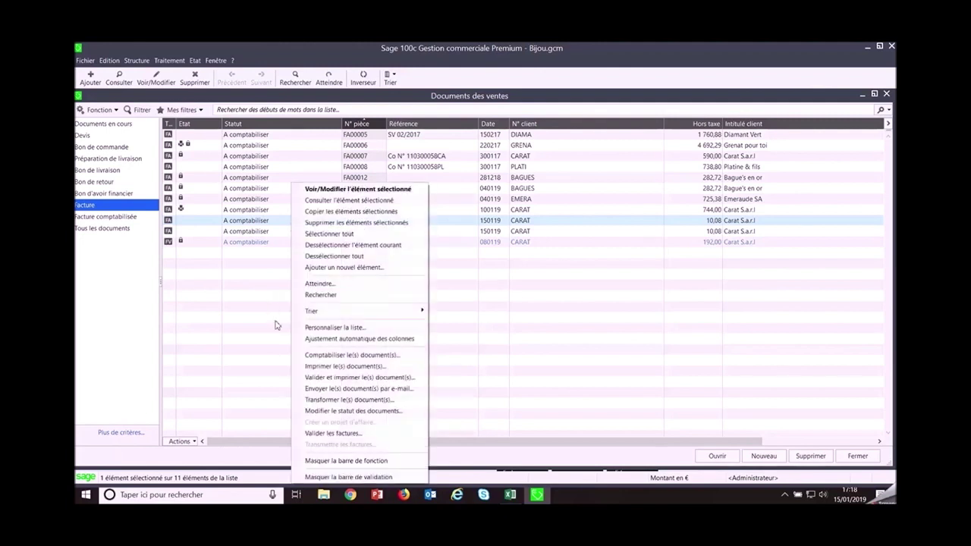
left_click(326, 378)
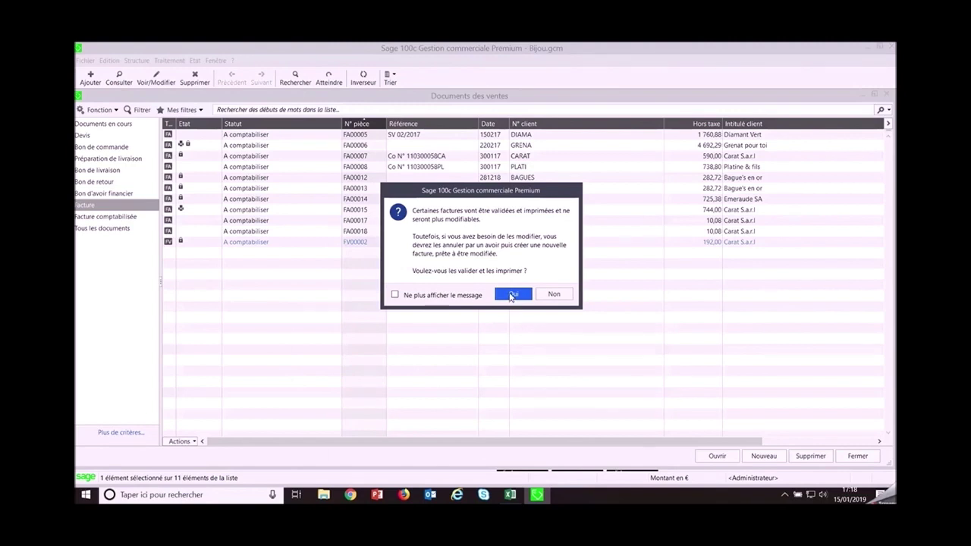
left_click(511, 295)
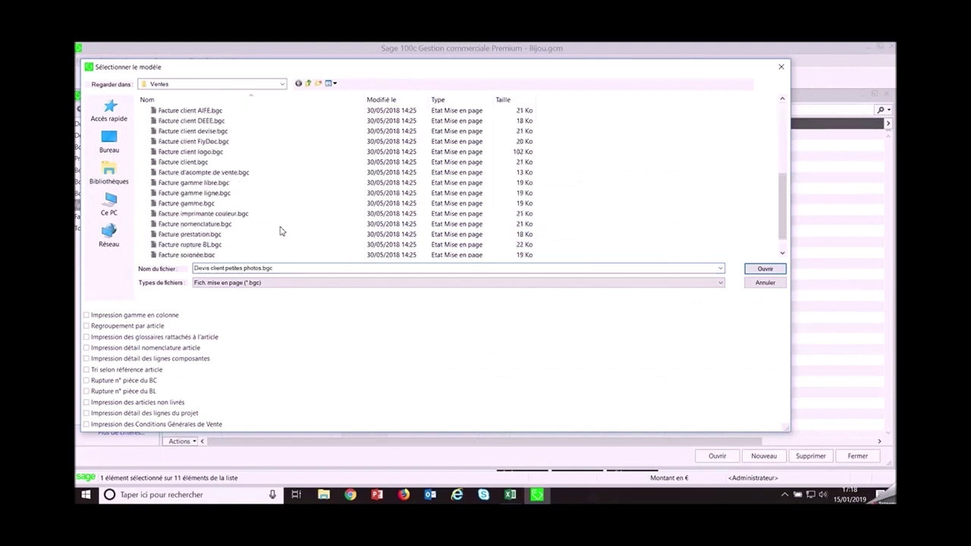
scroll(276, 232, "down", 3)
double_click(223, 143)
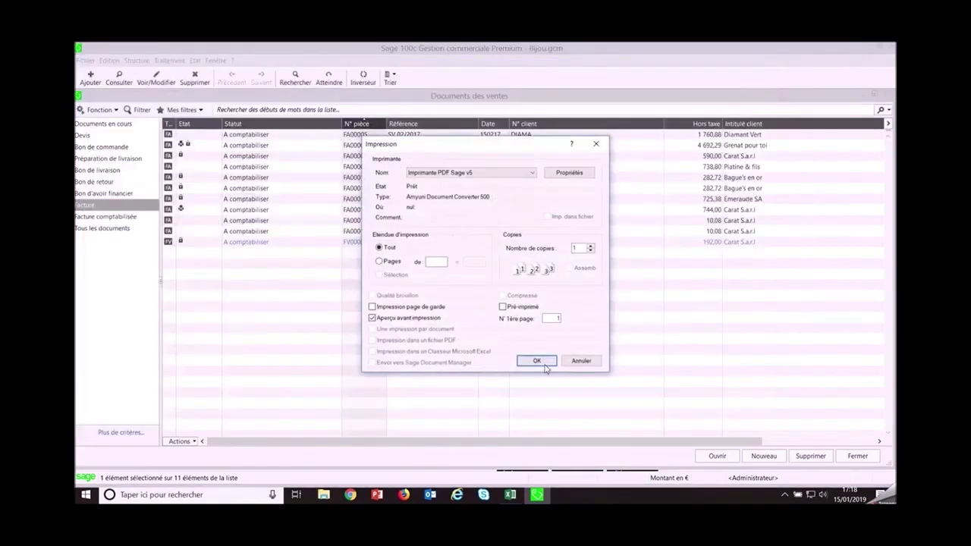
left_click(545, 364)
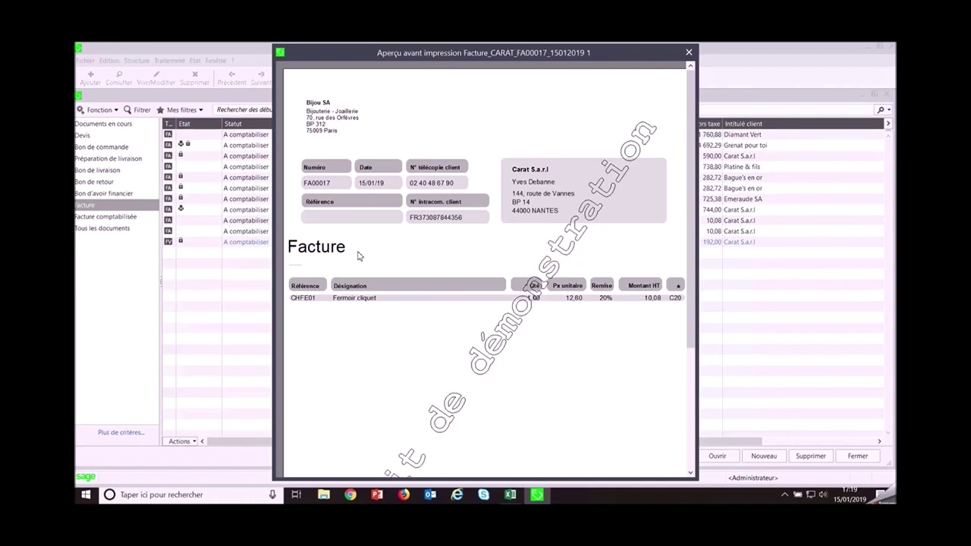
left_click(688, 51)
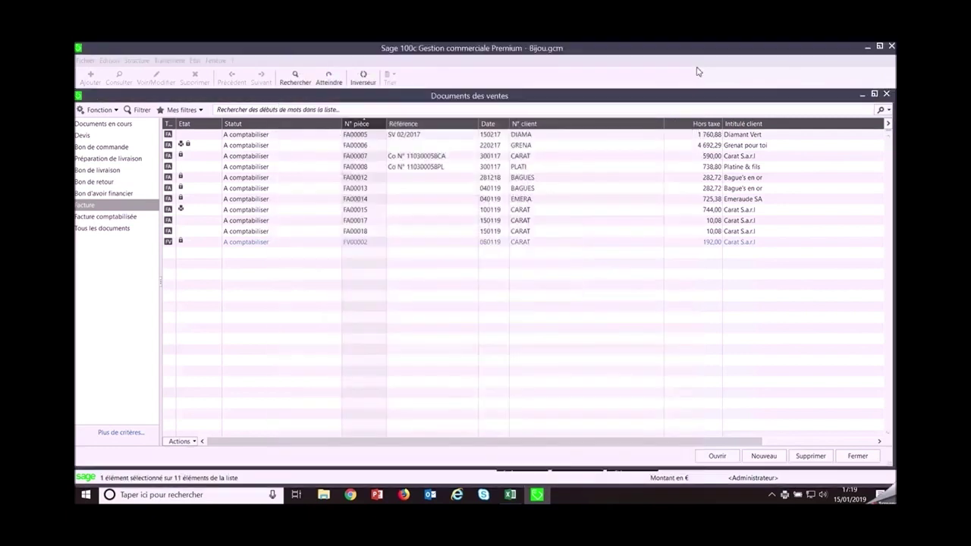
left_click(886, 94)
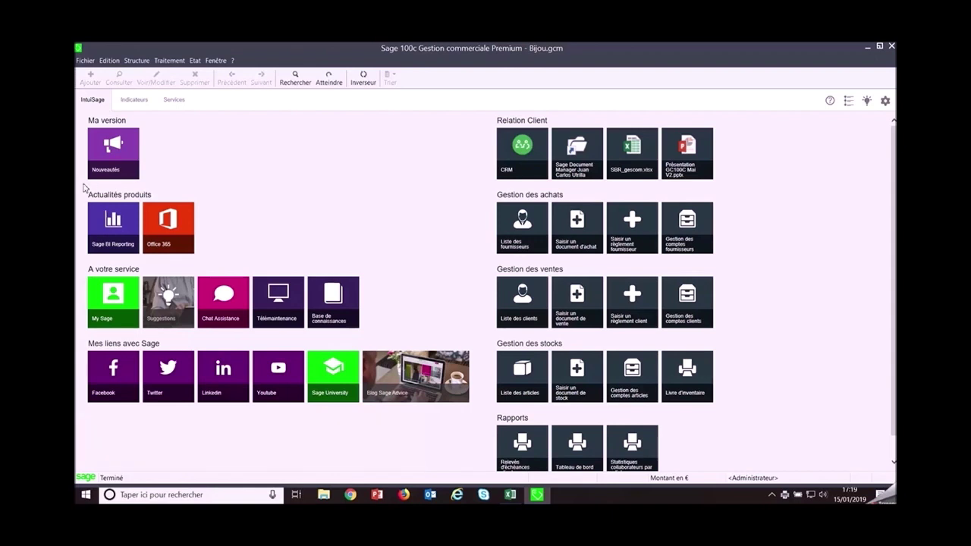
- Open the Loi Anti-Fraude TVA page of the company identification settings
left_click(88, 62)
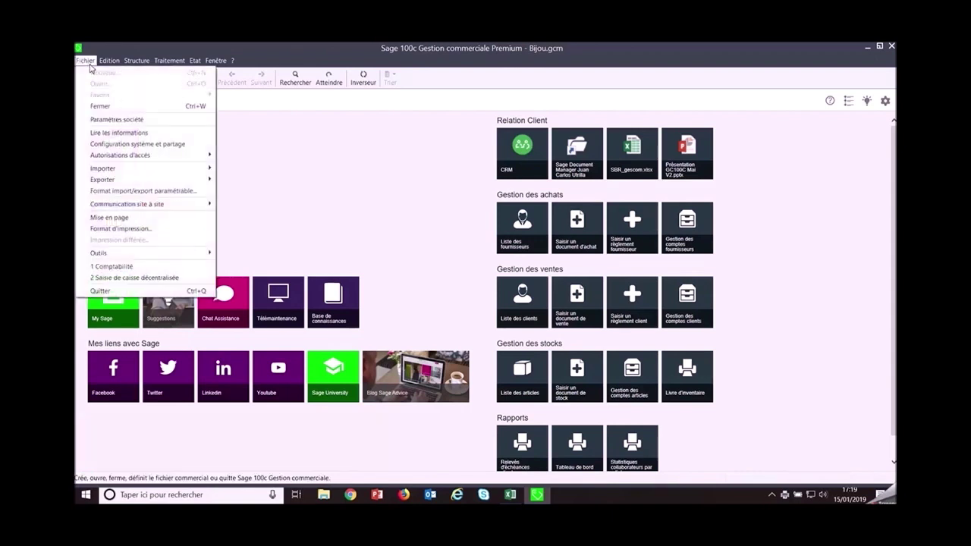
left_click(126, 121)
left_click(428, 102)
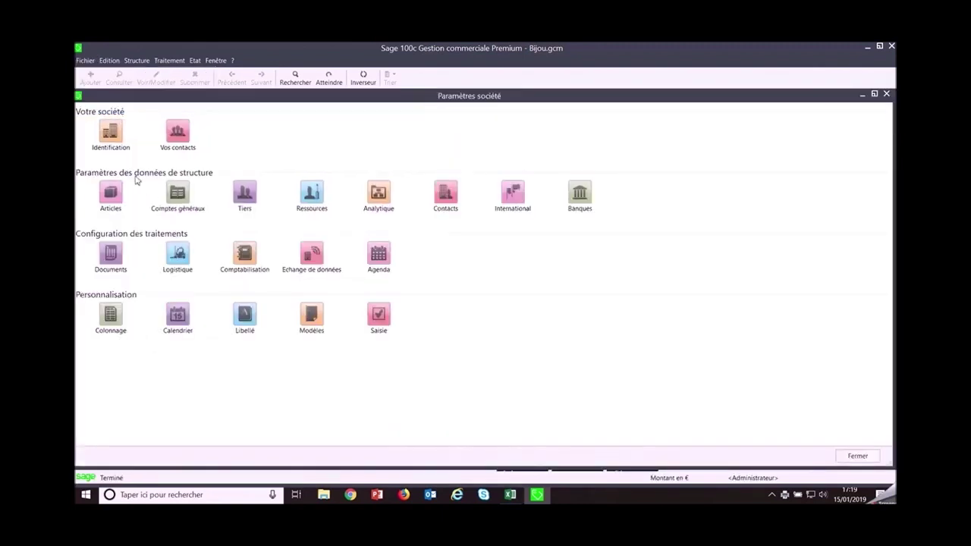
left_click(114, 137)
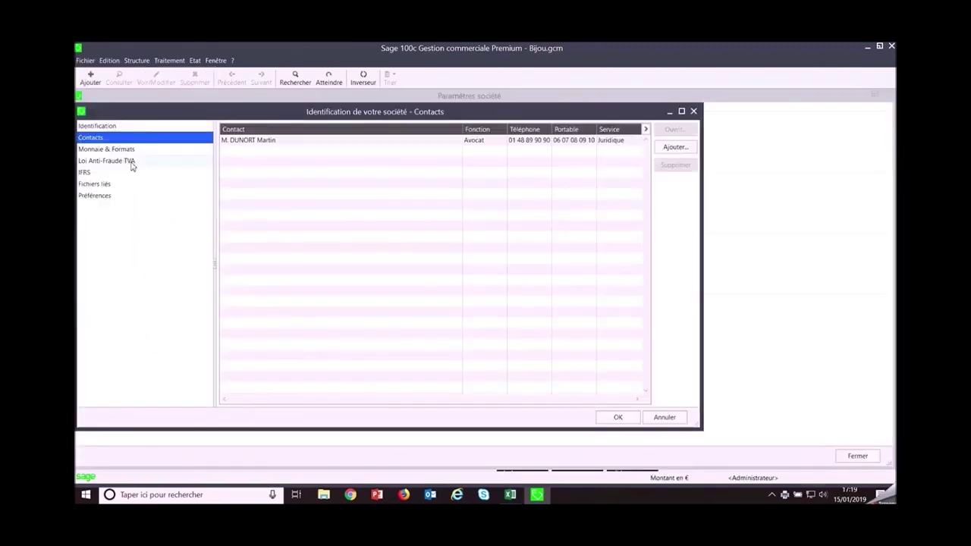
left_click(131, 166)
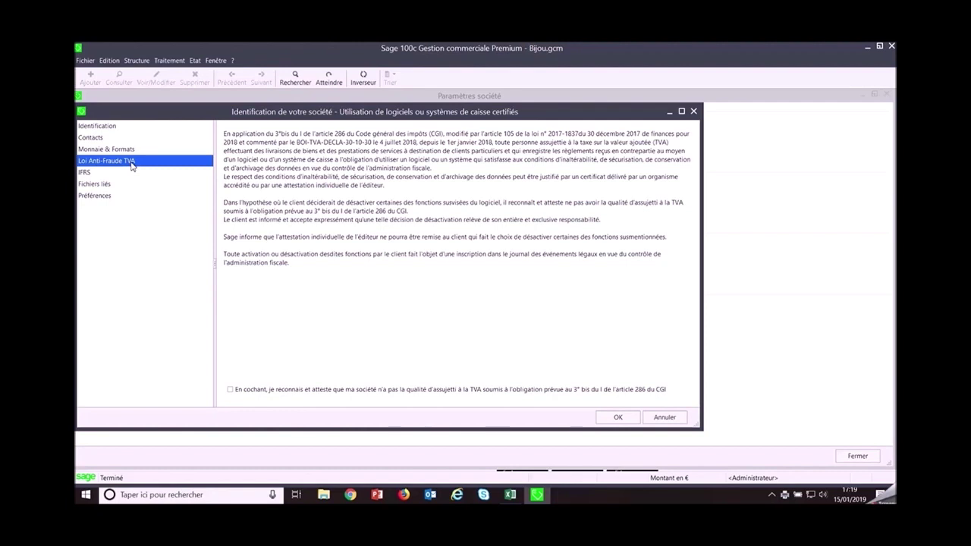
- Declare that the company is not subject to the anti-fraud VAT obligation, confirm the choice, save it and close the company settings
left_click(230, 390)
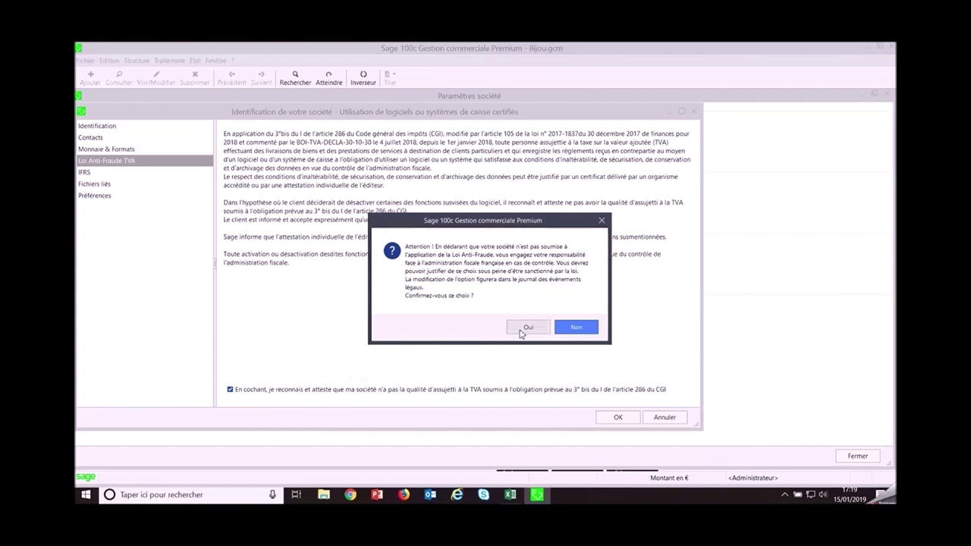
left_click(521, 332)
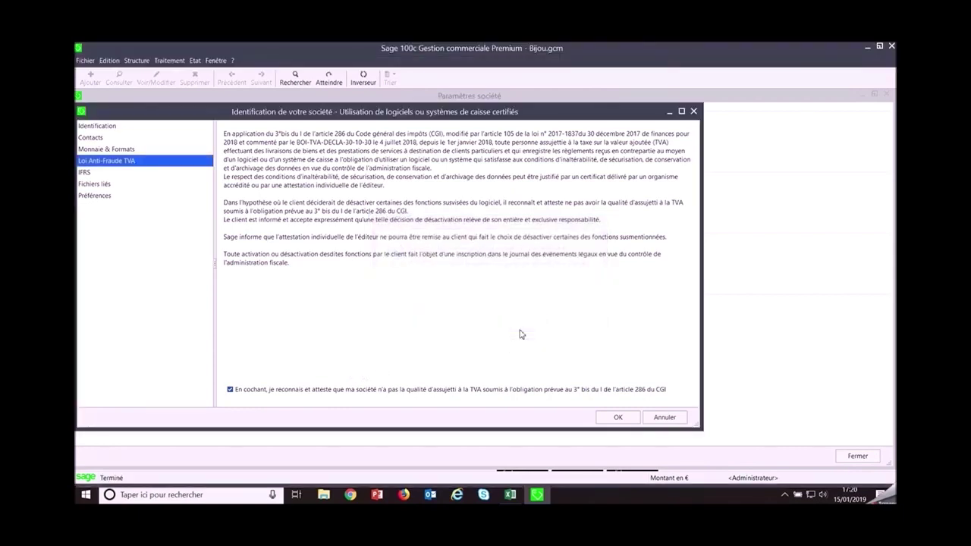
left_click(272, 393)
left_click(618, 417)
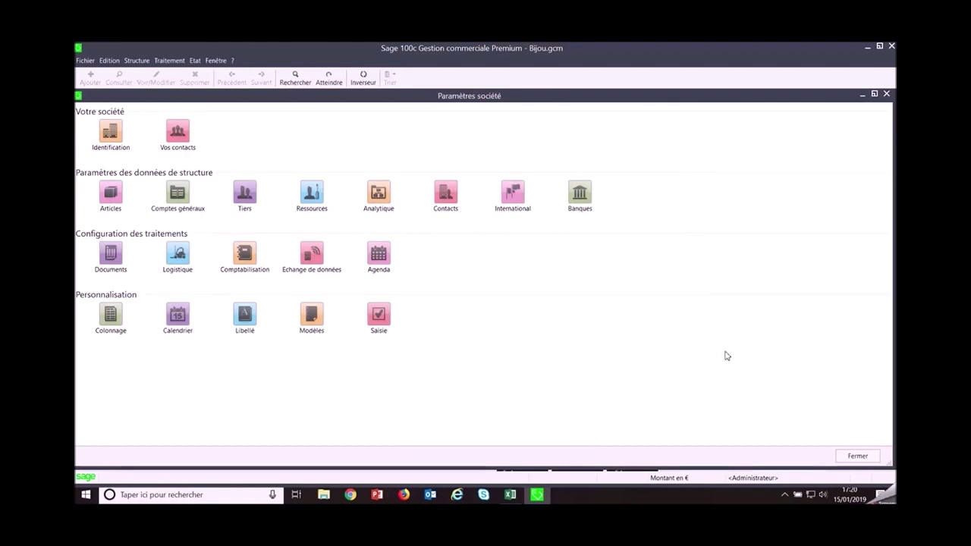
left_click(886, 94)
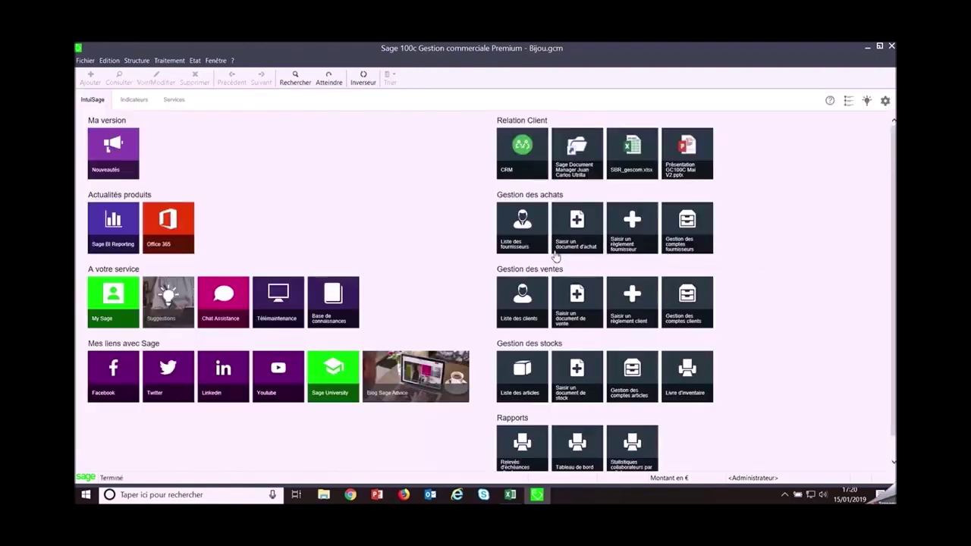
- Reopen the sales documents list in a maximized window and open invoice FA00018
left_click(176, 65)
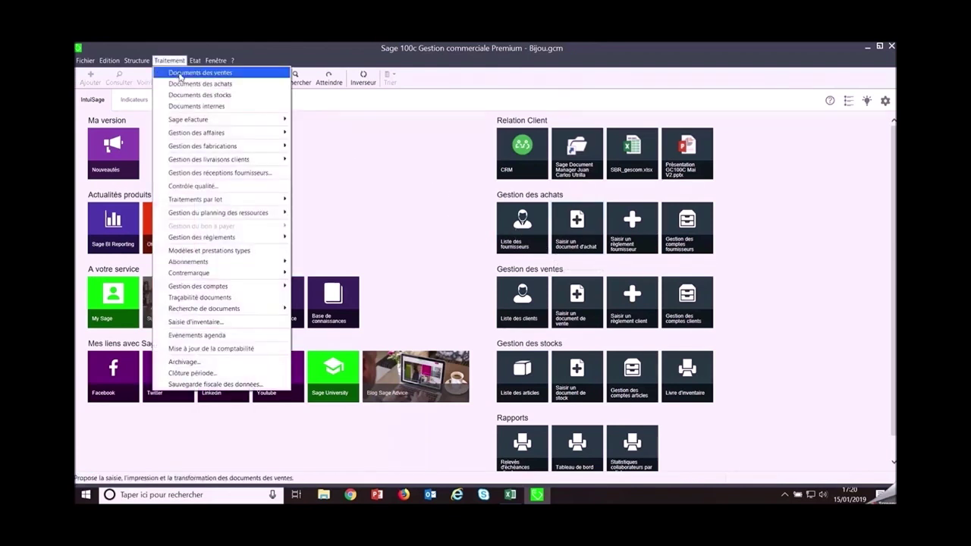
left_click(179, 76)
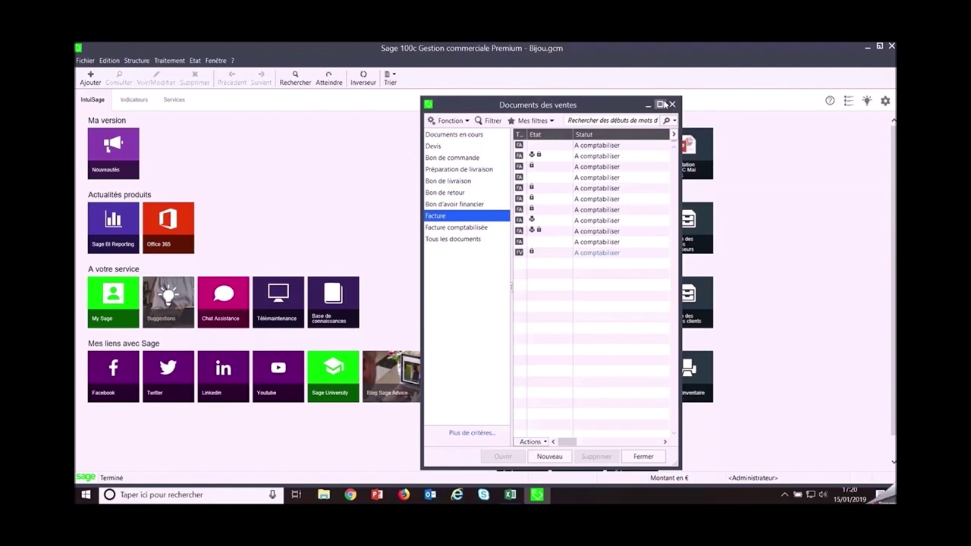
left_click(663, 104)
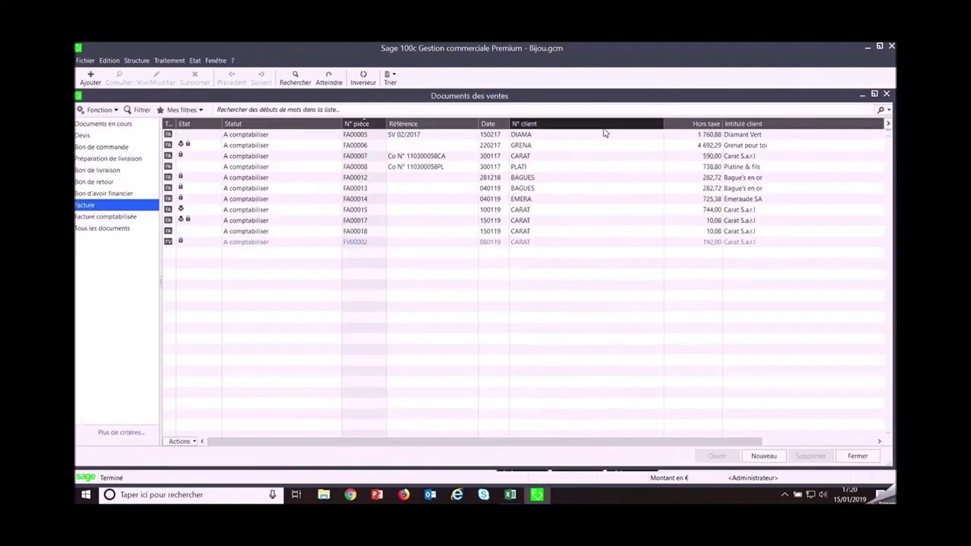
left_click(312, 233)
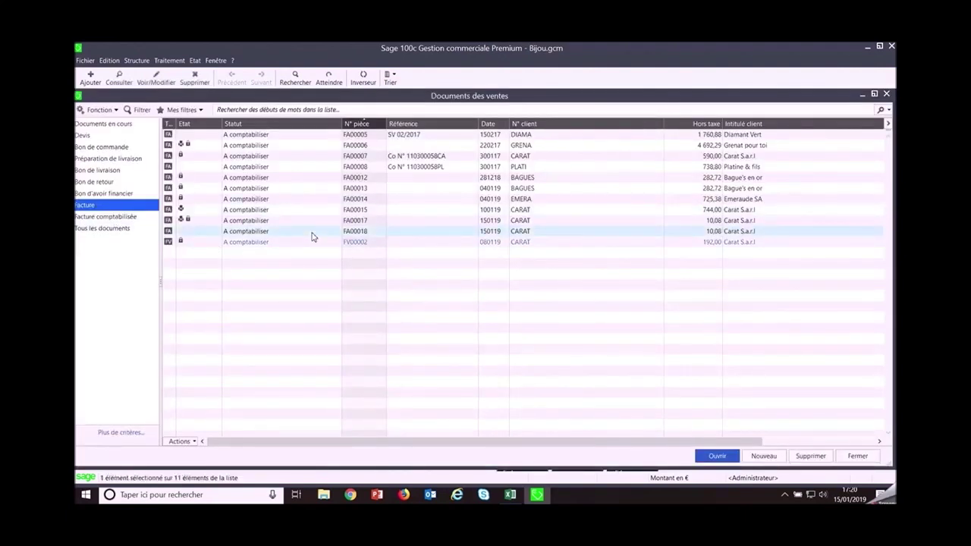
double_click(312, 235)
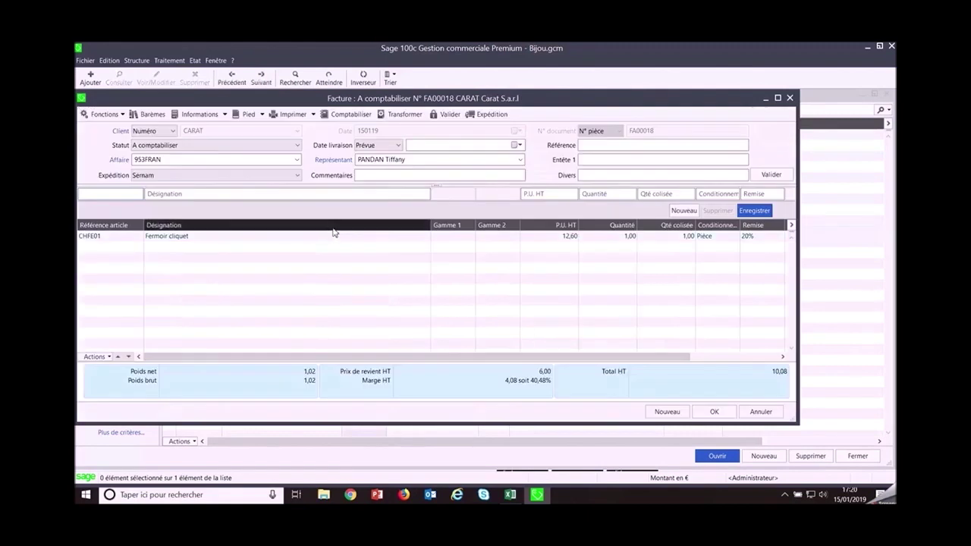
- Print invoice FA00018 without validating it, using the Facture client.bgc template with print preview
left_click(312, 114)
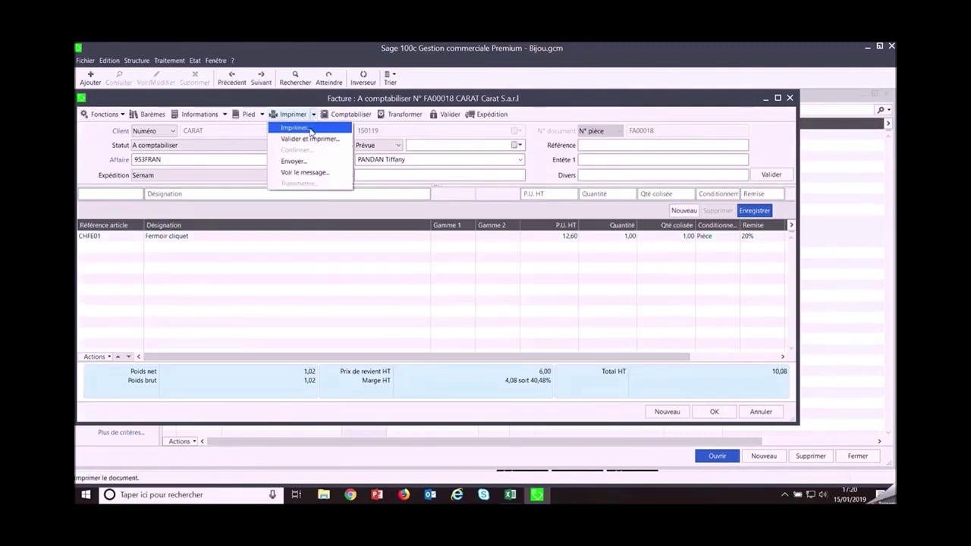
left_click(311, 129)
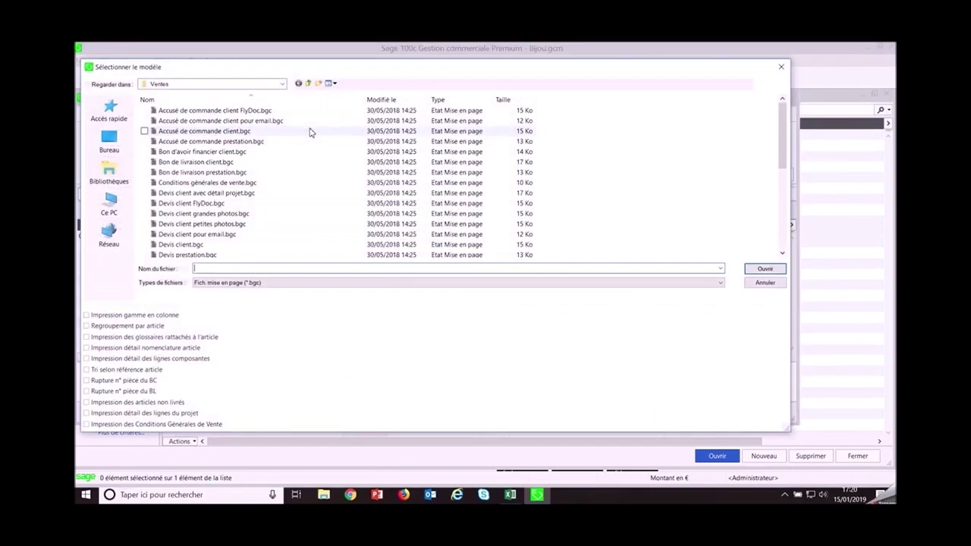
left_click(214, 235)
scroll(213, 239, "down", 4)
left_click(203, 194)
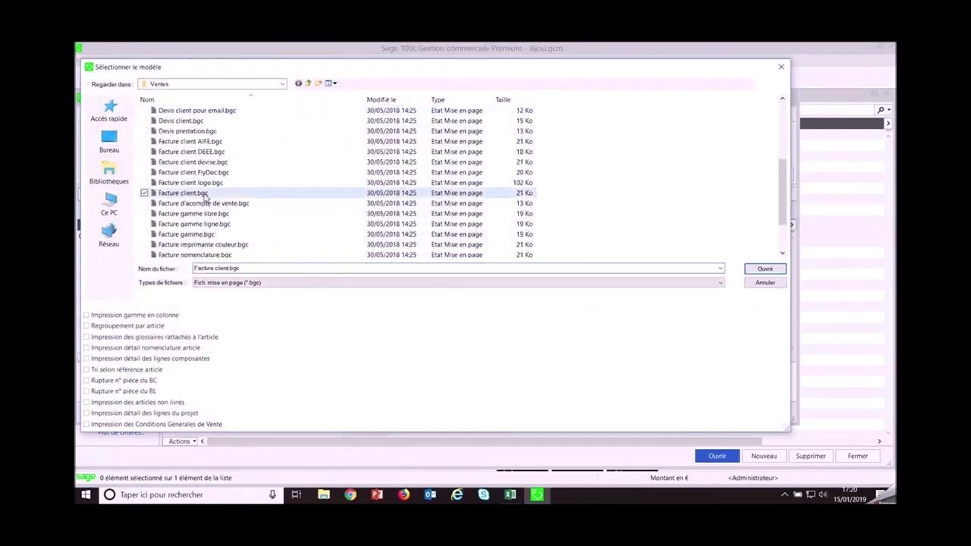
double_click(204, 195)
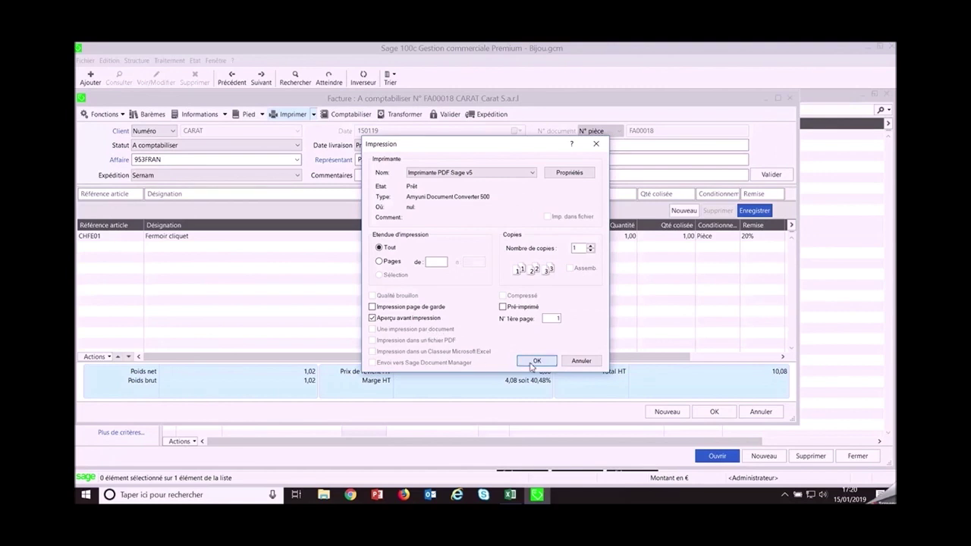
left_click(536, 361)
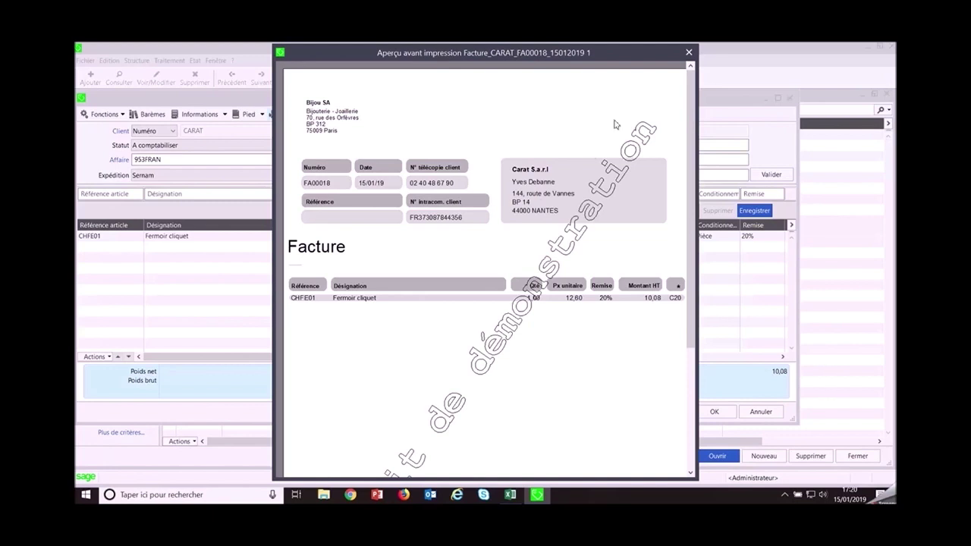
- Close the print preview, invoice FA00018 and the sales documents list
left_click(689, 53)
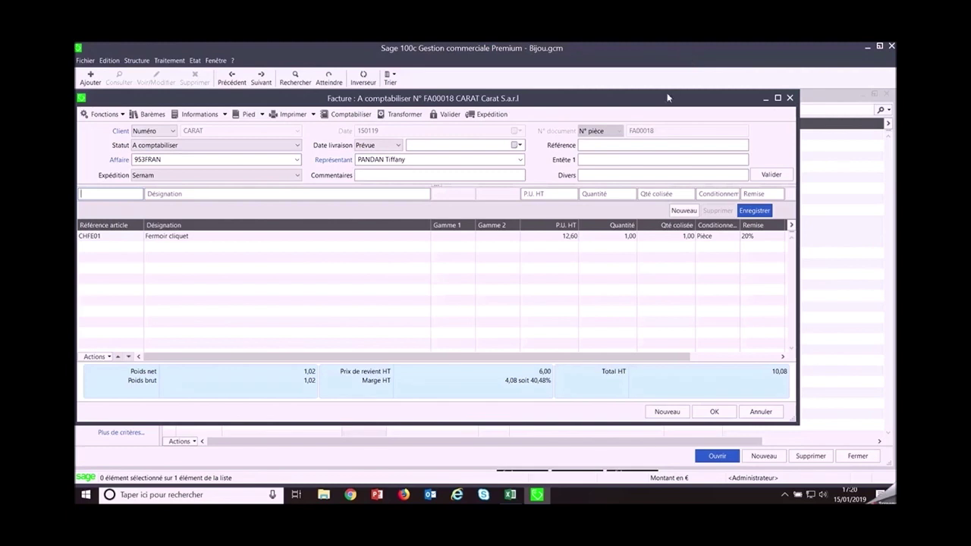
left_click(790, 97)
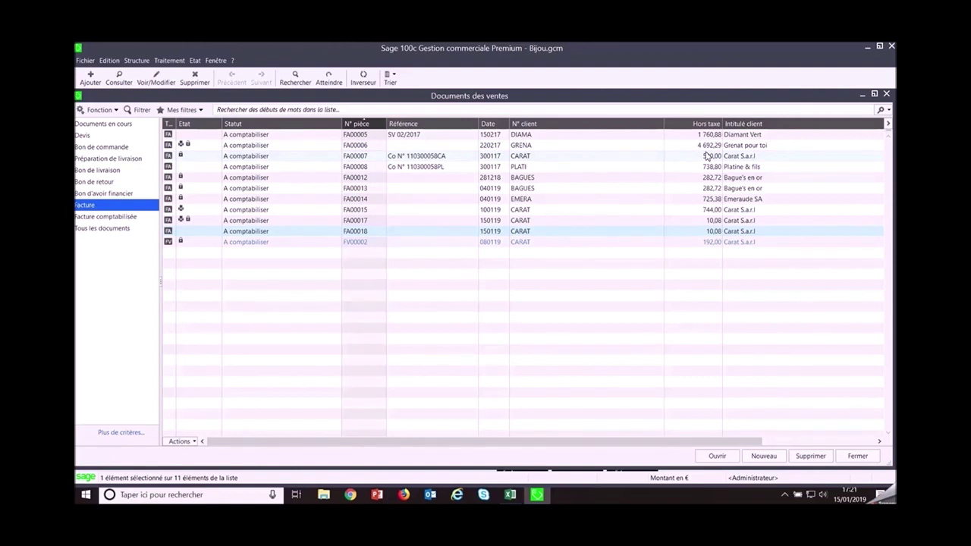
left_click(886, 94)
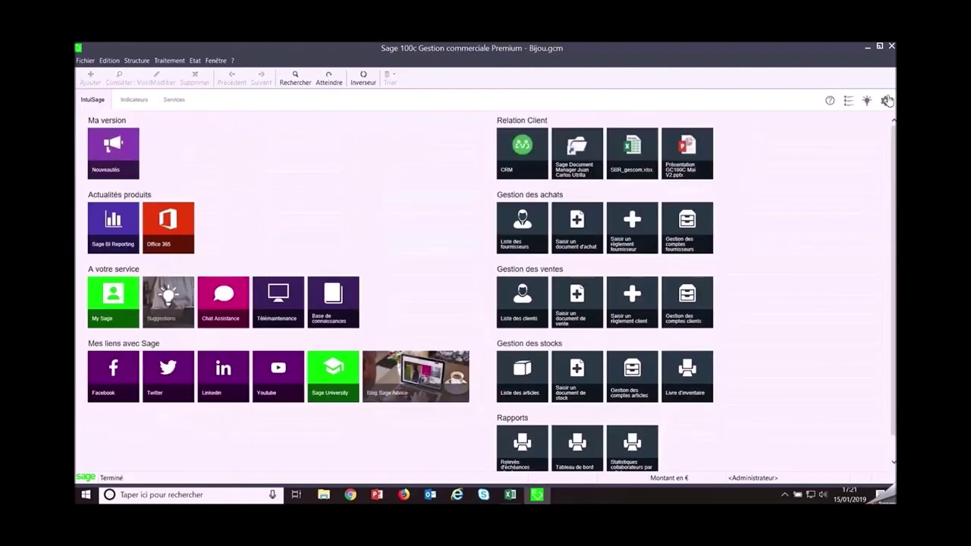